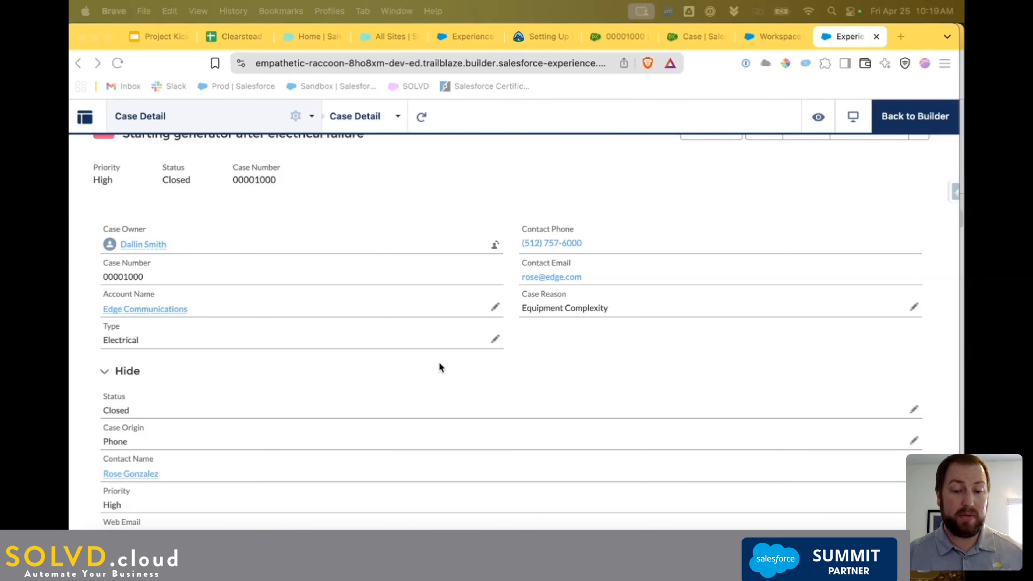
Step: Review the fields placed in the Hide section of the Case page layout in Salesforce Setup
{"action": "scroll", "coordinate": [439, 366], "scroll_direction": "down", "scroll_amount": 3}
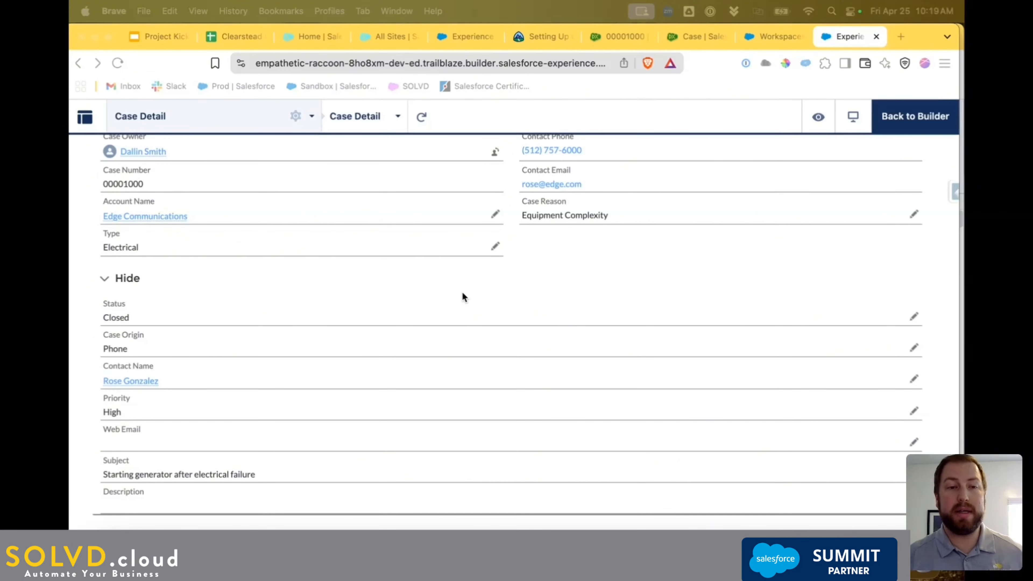
{"action": "left_click", "coordinate": [690, 38]}
{"action": "scroll", "coordinate": [446, 415], "scroll_direction": "down", "scroll_amount": 5}
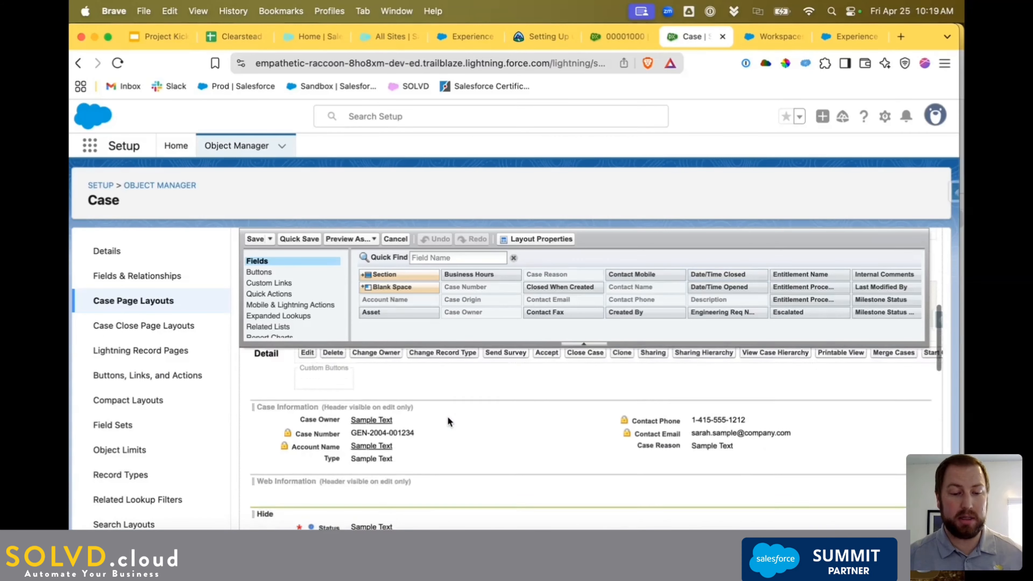
{"action": "scroll", "coordinate": [446, 422], "scroll_direction": "down", "scroll_amount": 2}
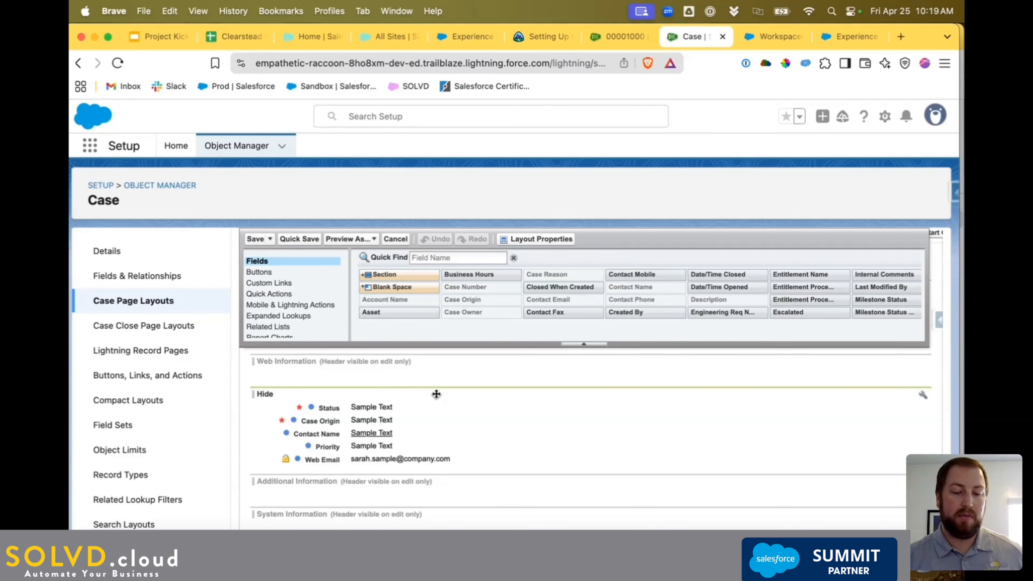
{"action": "scroll", "coordinate": [436, 394], "scroll_direction": "down", "scroll_amount": 15}
{"action": "scroll", "coordinate": [437, 394], "scroll_direction": "up", "scroll_amount": 10}
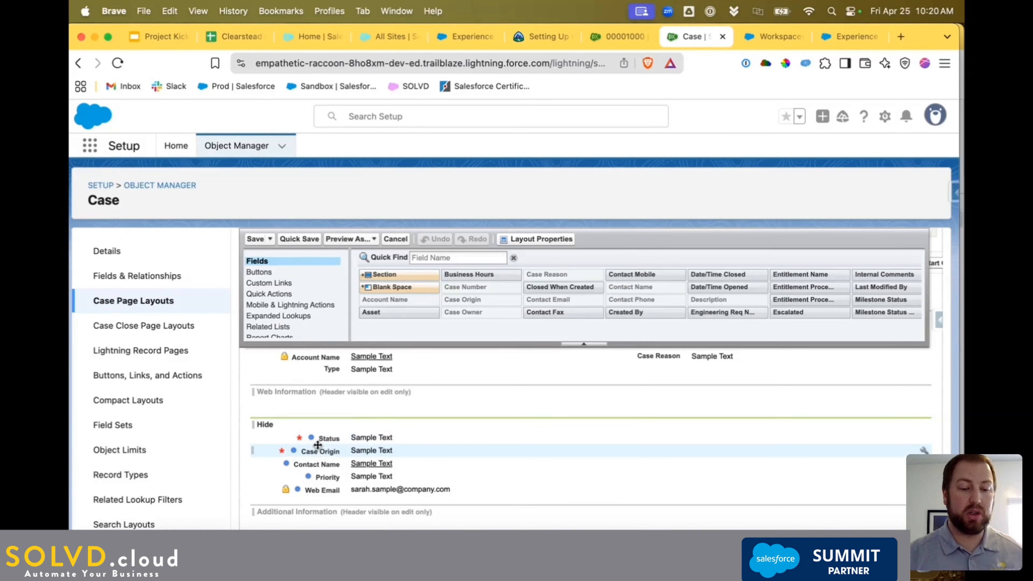
{"action": "scroll", "coordinate": [317, 445], "scroll_direction": "down", "scroll_amount": 1}
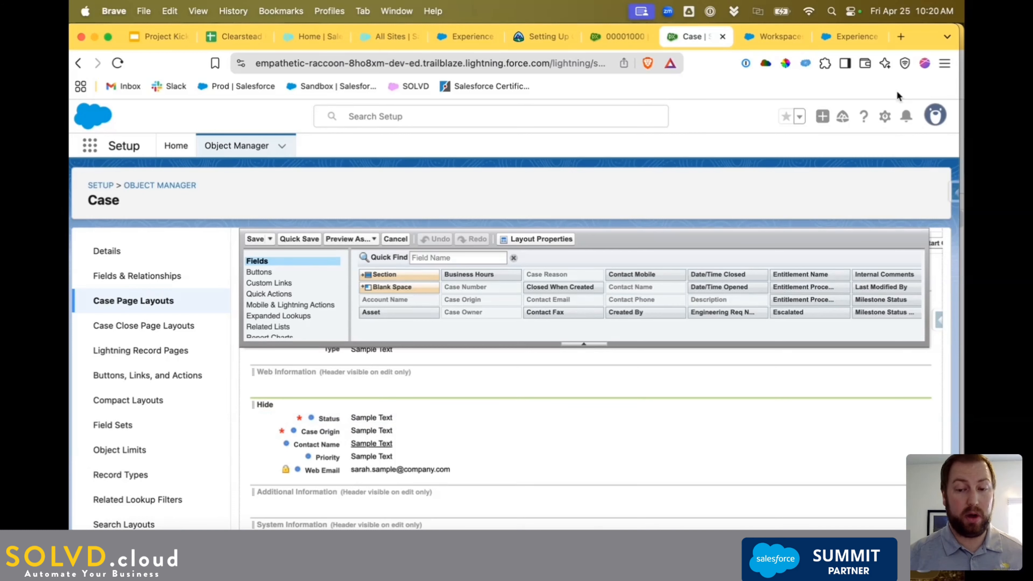
Step: Return to the Experience Builder preview of Case Detail and check the fields from Status to Web Email under Hide
{"action": "left_click", "coordinate": [843, 35]}
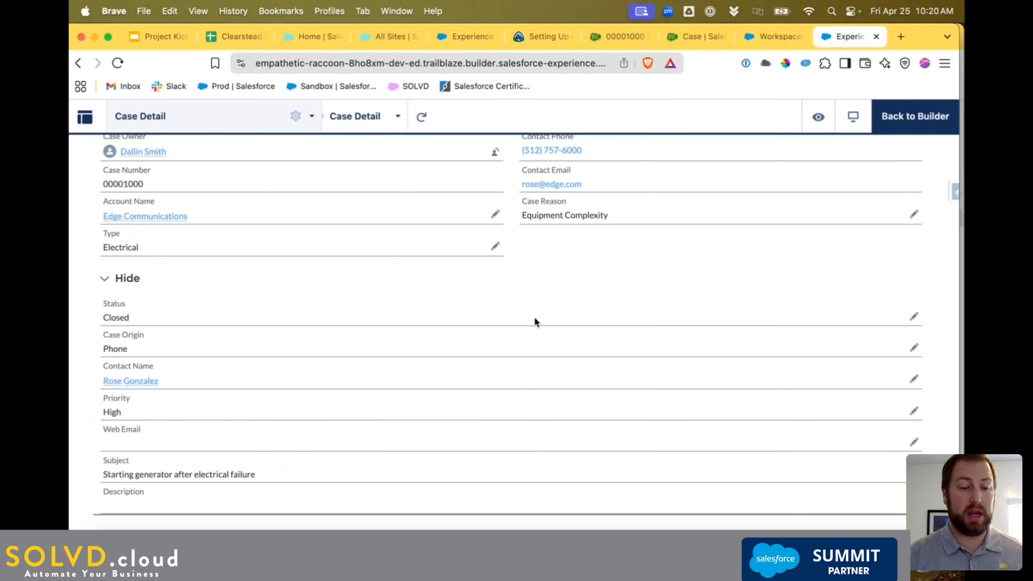
{"action": "scroll", "coordinate": [535, 317], "scroll_direction": "up", "scroll_amount": 5}
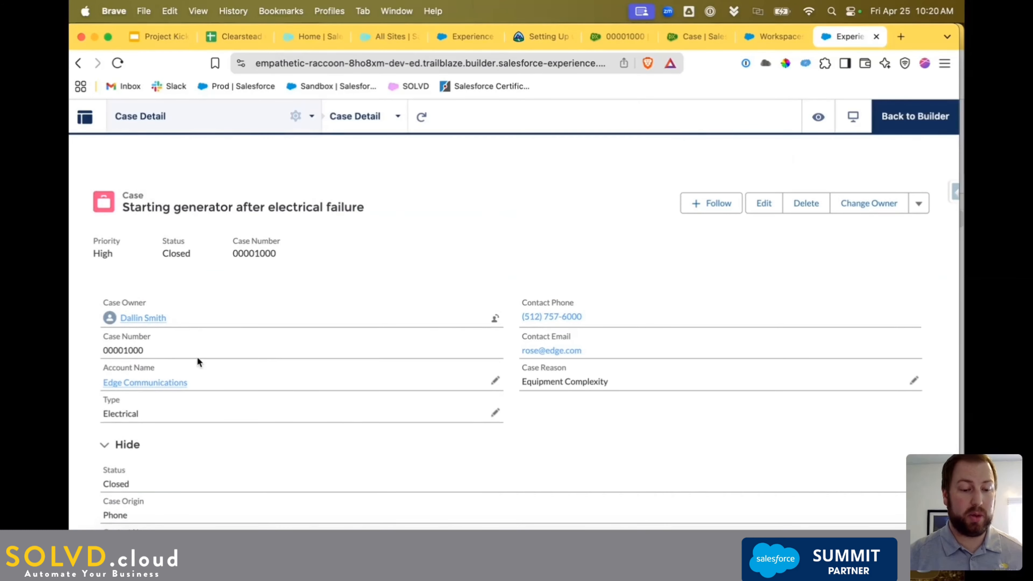
{"action": "scroll", "coordinate": [198, 360], "scroll_direction": "down", "scroll_amount": 5}
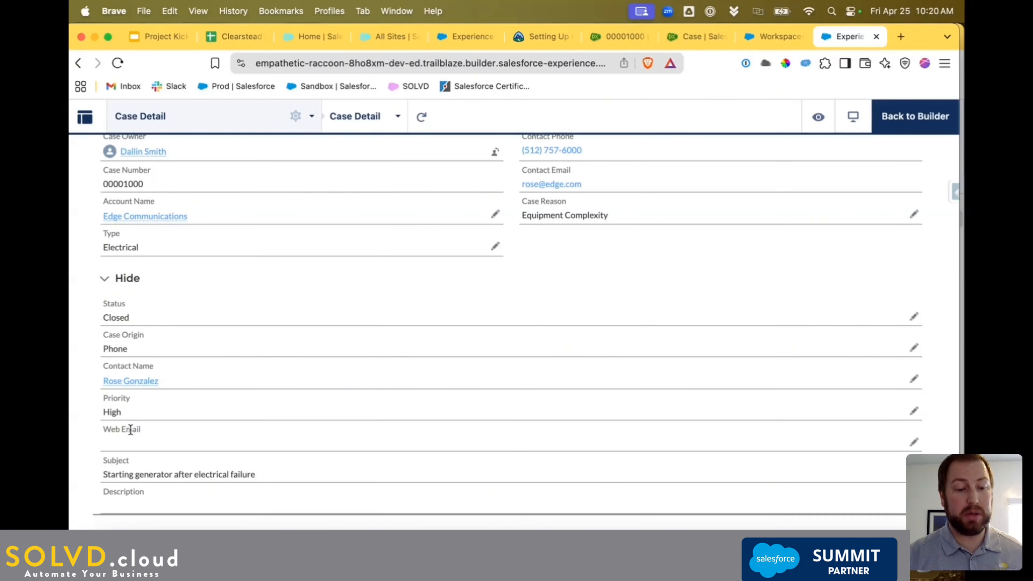
{"action": "left_click_drag", "start_coordinate": [154, 429], "coordinate": [99, 286]}
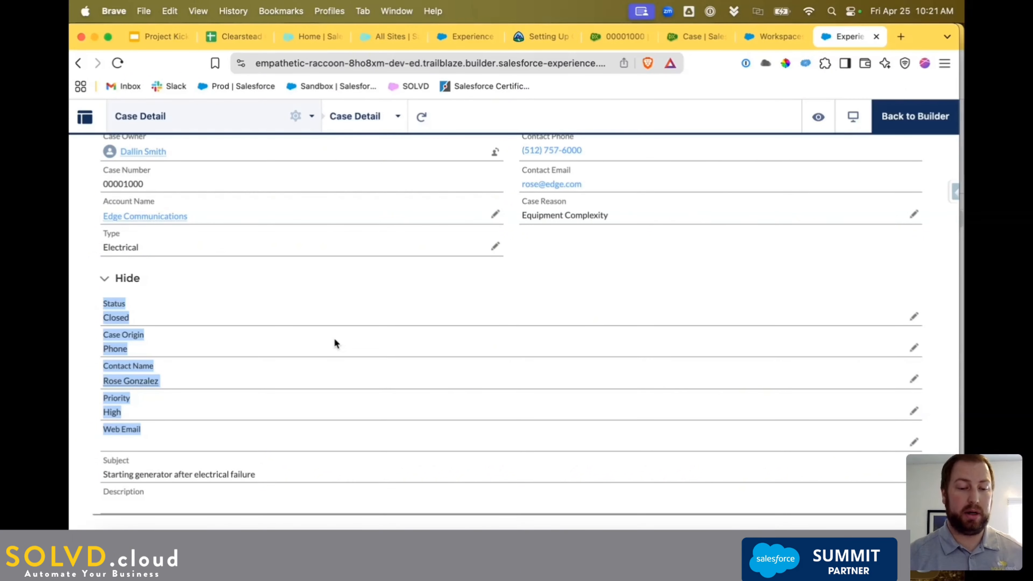
{"action": "left_click", "coordinate": [396, 311]}
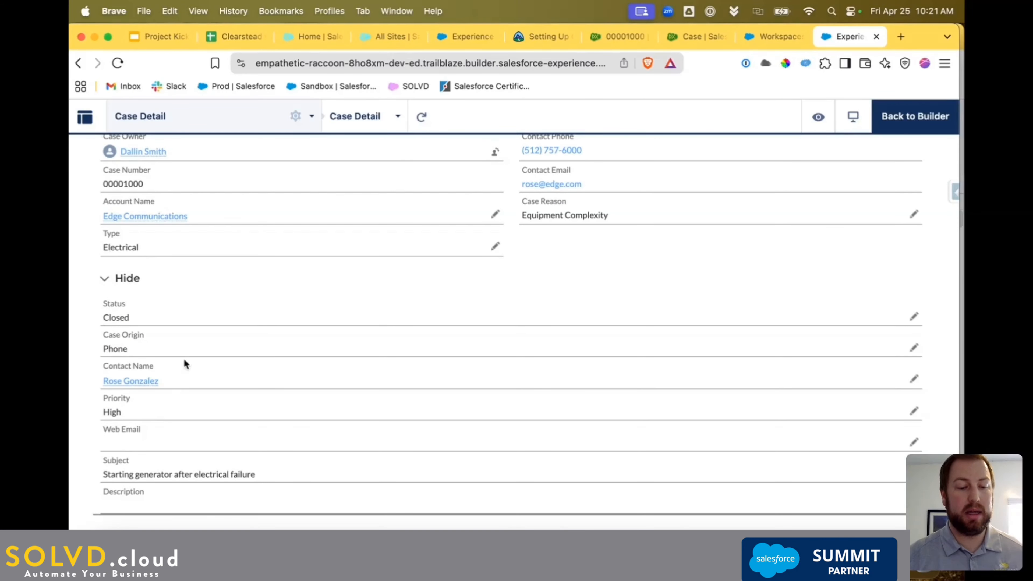
Step: Inspect the Hide section heading in the browser's developer tools
{"action": "right_click", "coordinate": [126, 282]}
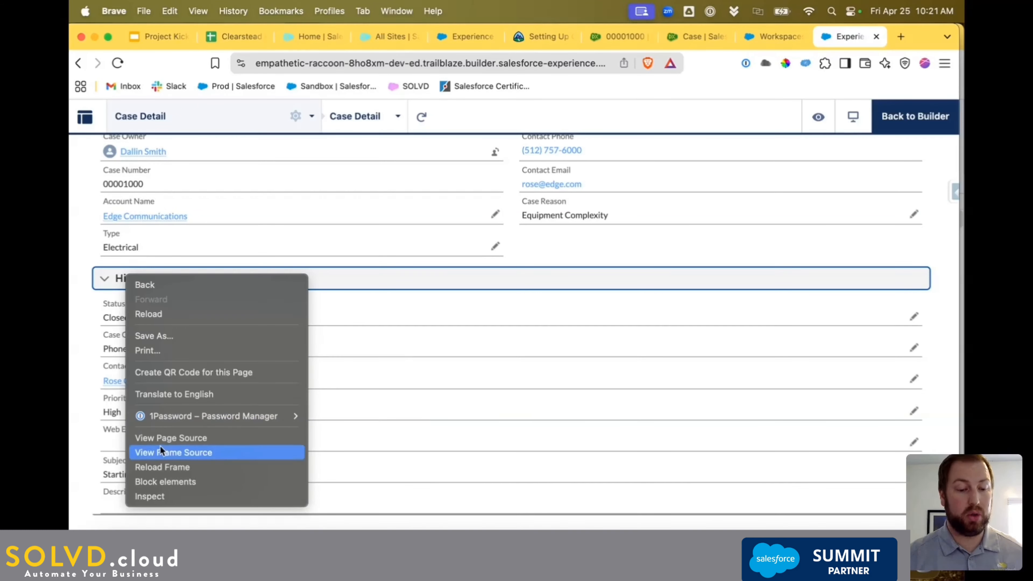
{"action": "left_click", "coordinate": [111, 291]}
{"action": "right_click", "coordinate": [126, 283]}
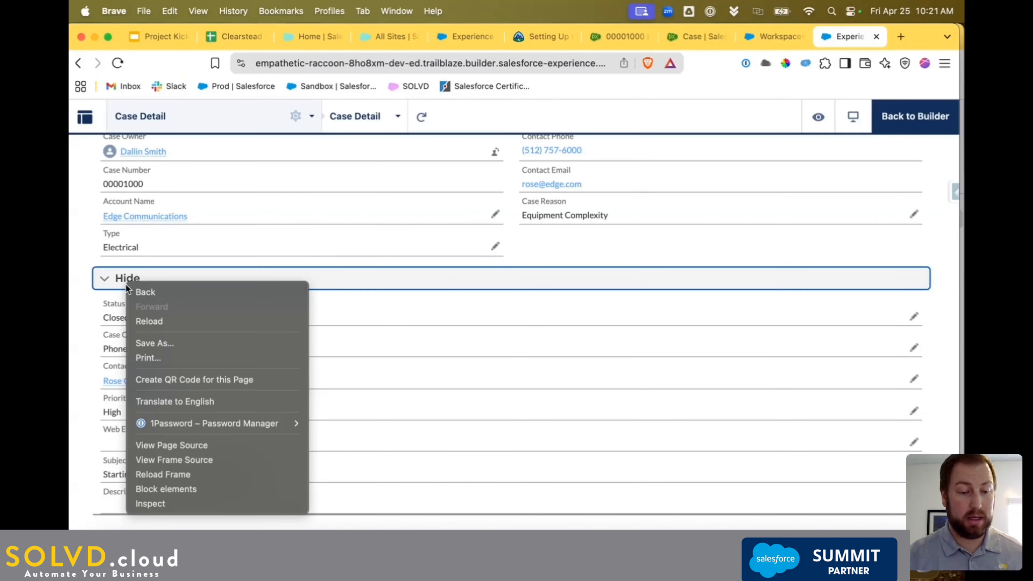
{"action": "left_click", "coordinate": [158, 505]}
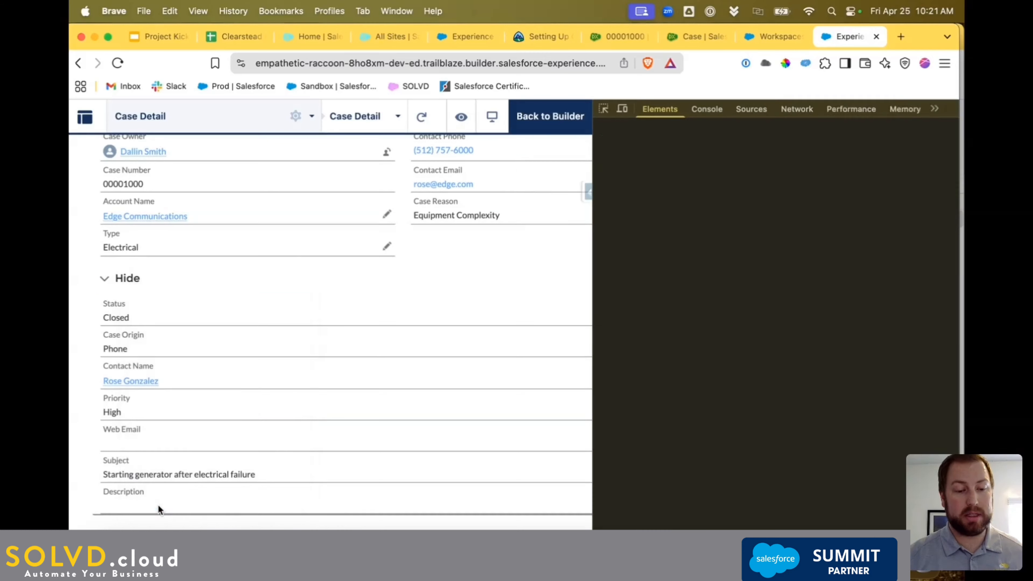
{"action": "scroll", "coordinate": [781, 202], "scroll_direction": "right", "scroll_amount": 5}
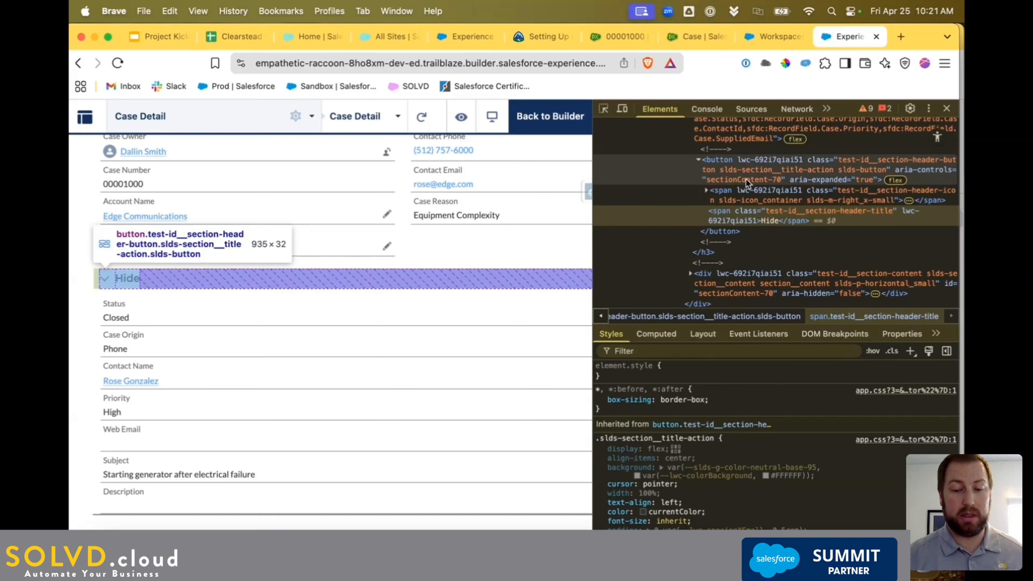
Step: Locate the div enclosing the whole Hide section, select its class value to read it, and close the developer tools
{"action": "scroll", "coordinate": [746, 178], "scroll_direction": "up", "scroll_amount": 4}
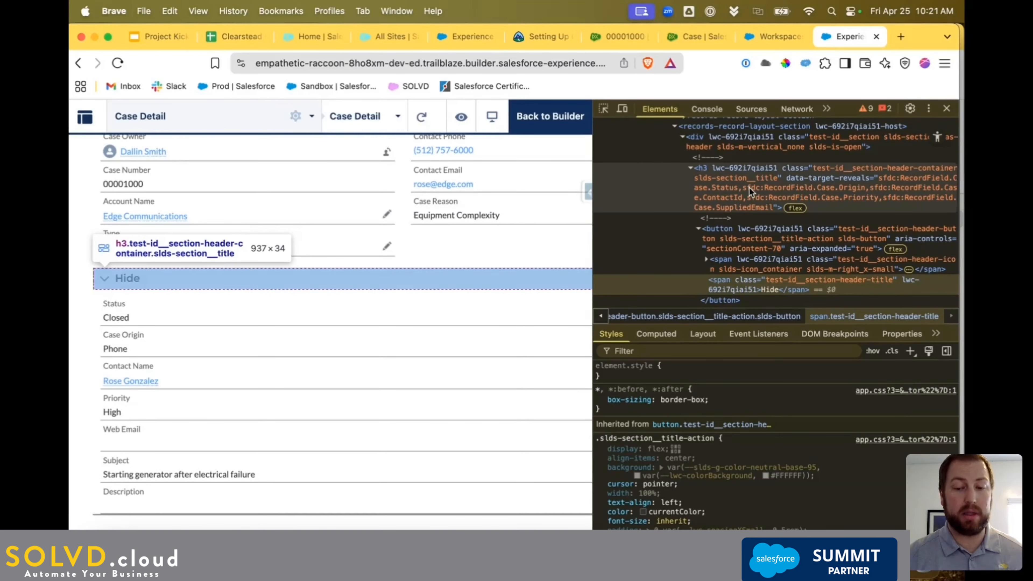
{"action": "scroll", "coordinate": [749, 188], "scroll_direction": "up", "scroll_amount": 4}
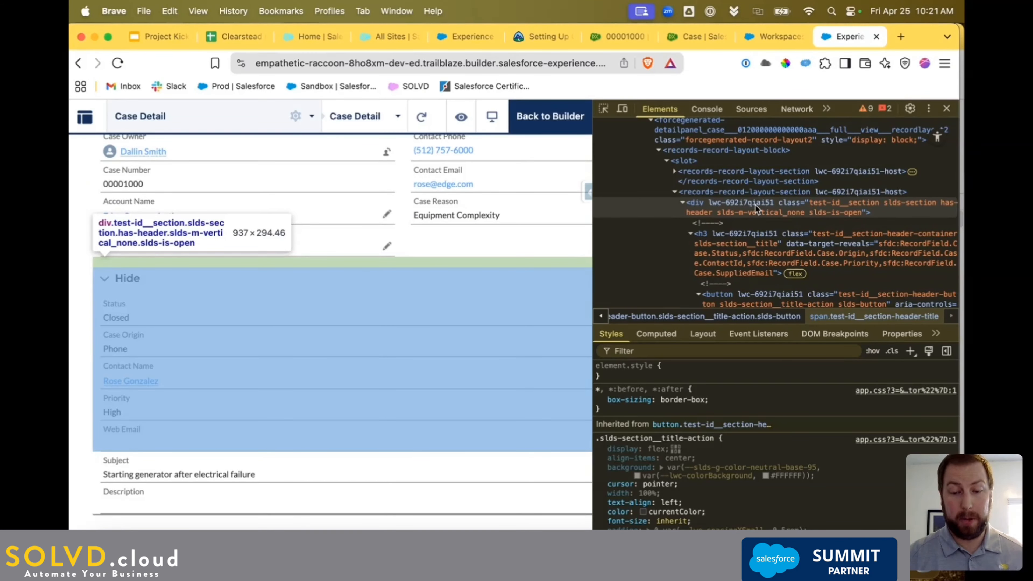
{"action": "left_click", "coordinate": [808, 204]}
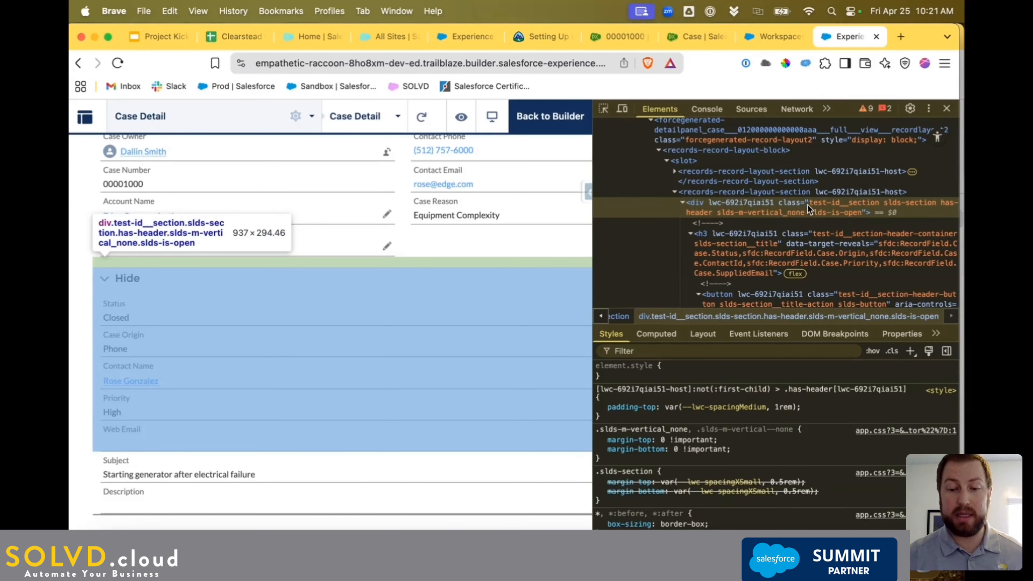
{"action": "double_click", "coordinate": [827, 203]}
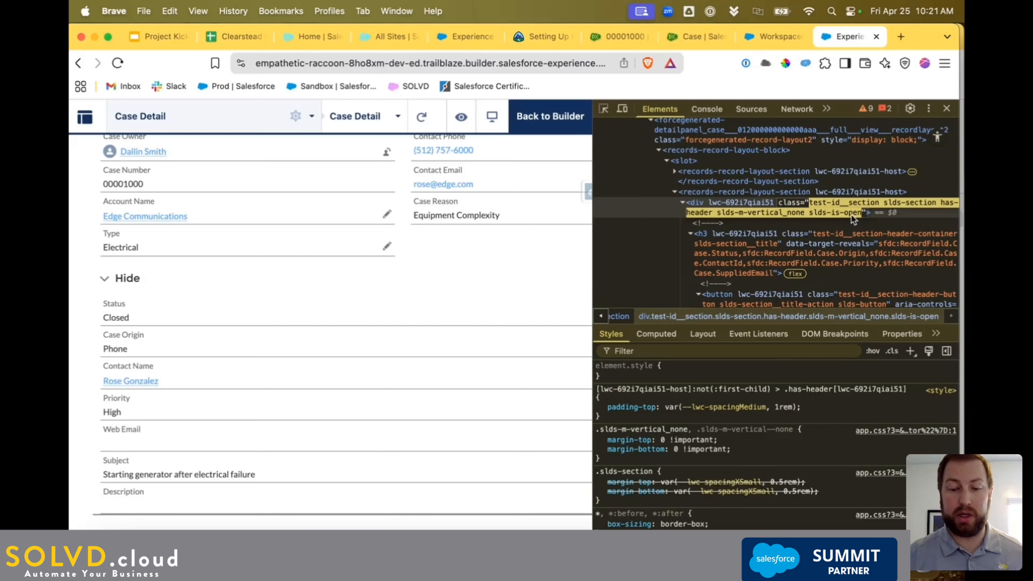
{"action": "left_click", "coordinate": [946, 109]}
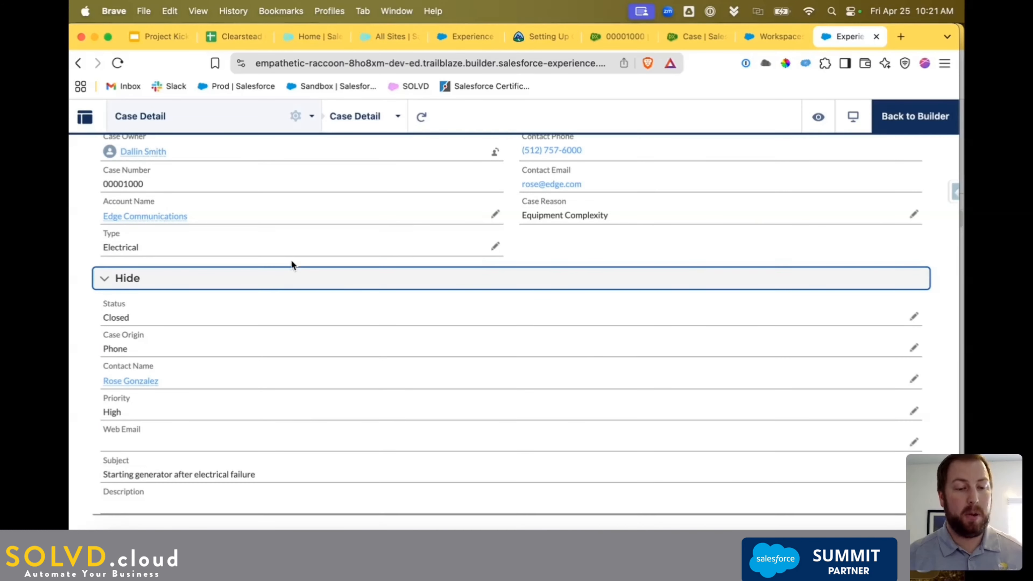
Step: Leave the preview and enter a theme CSS rule setting display: none for .test-id__section.slds-section.has-header.slds-m-vertical_none.slds-is-open
{"action": "scroll", "coordinate": [291, 265], "scroll_direction": "up", "scroll_amount": 5}
{"action": "scroll", "coordinate": [291, 265], "scroll_direction": "down", "scroll_amount": 1}
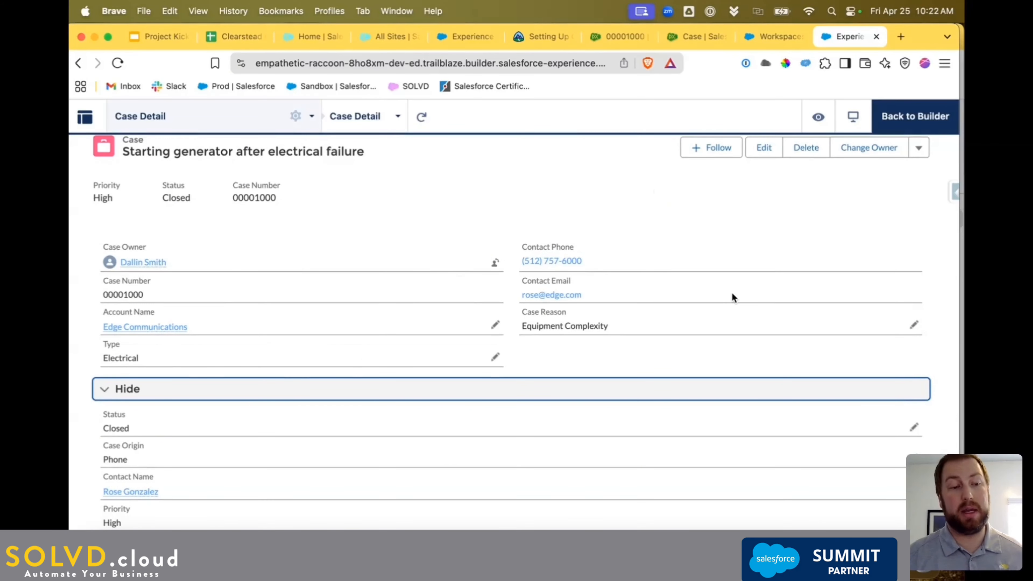
{"action": "left_click", "coordinate": [913, 122]}
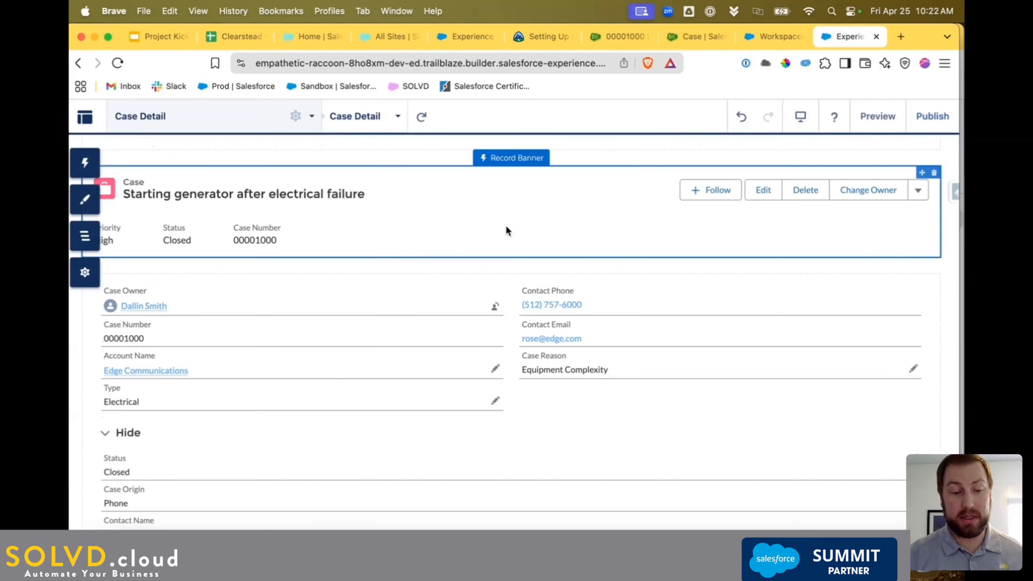
{"action": "left_click", "coordinate": [91, 205]}
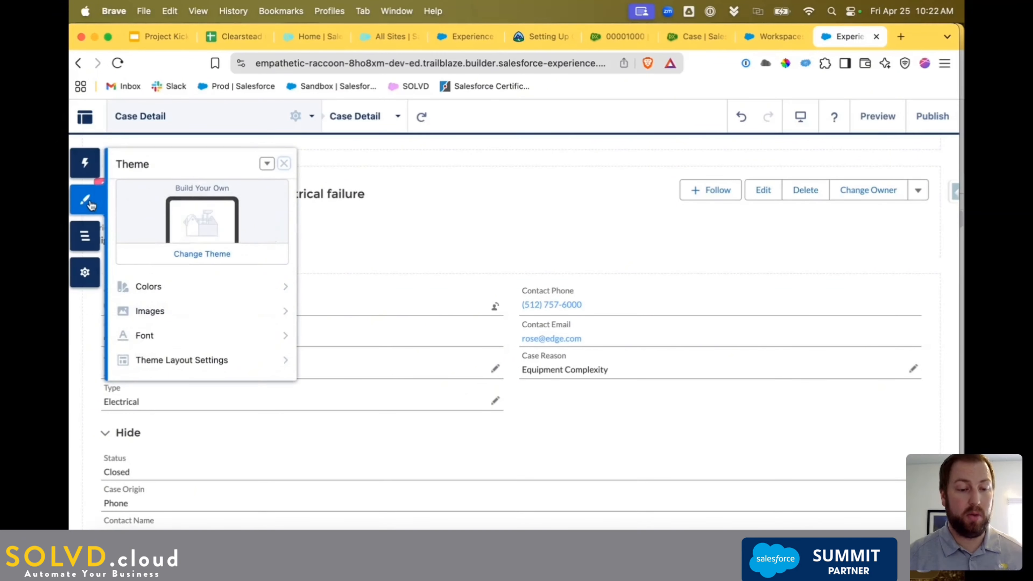
{"action": "left_click", "coordinate": [267, 165]}
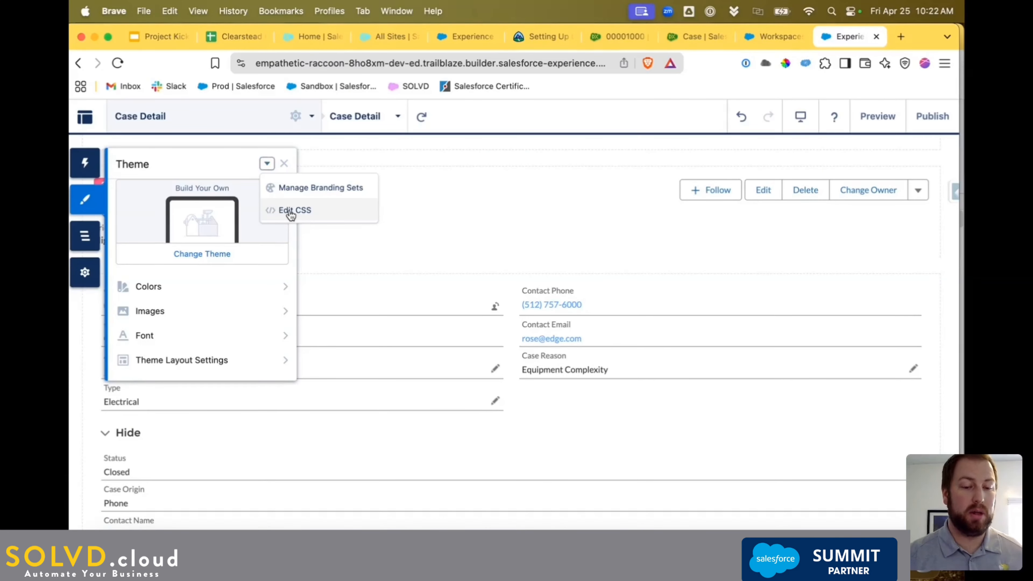
{"action": "left_click", "coordinate": [291, 213]}
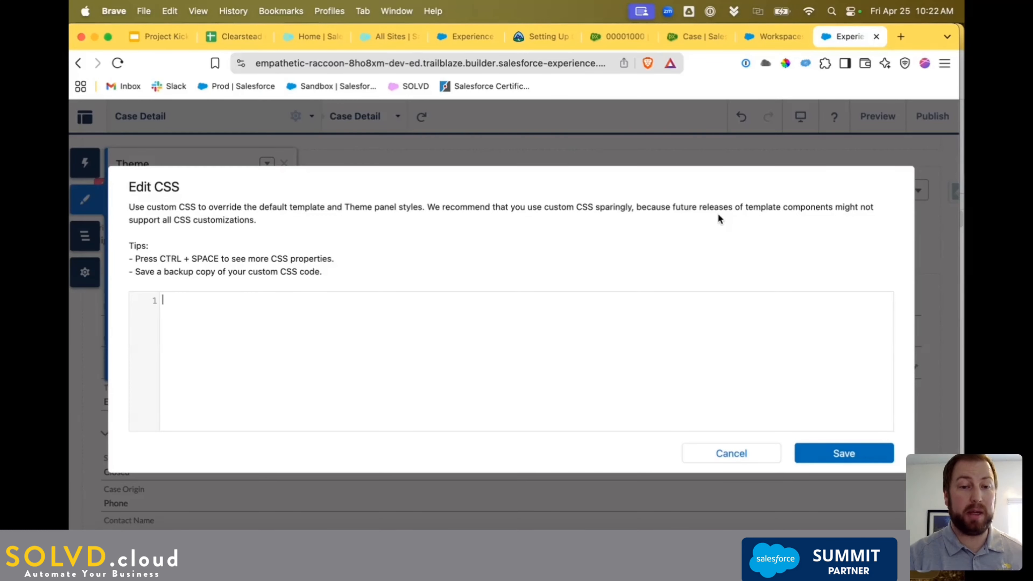
{"action": "type", "text": ".test-id__section.slds-section.has-header.slds-m-vertical_none.slds-is-open {     display: none; }"}
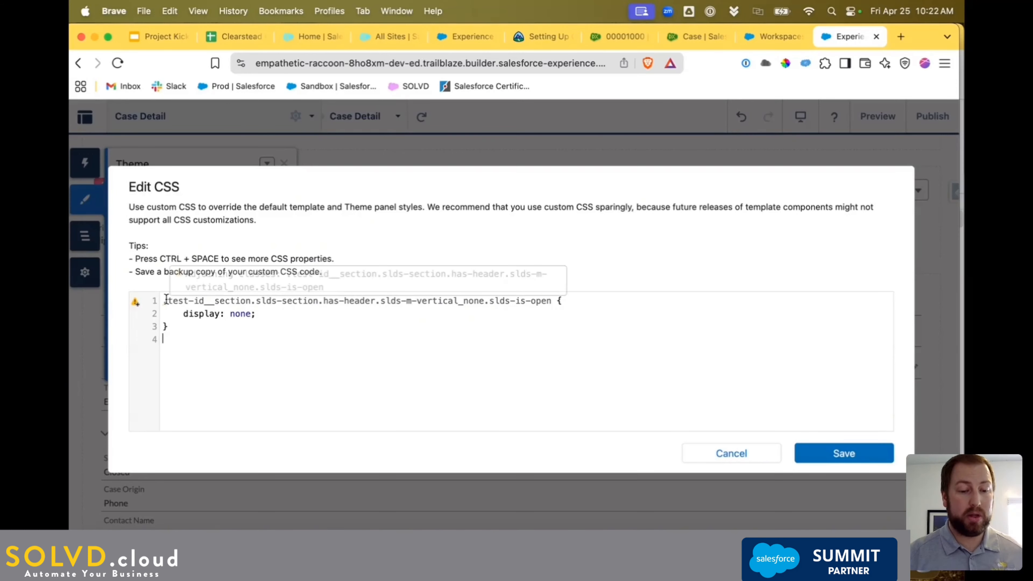
Step: Examine the class names in the CSS selector and the periods that join them
{"action": "left_click_drag", "start_coordinate": [168, 300], "coordinate": [256, 300]}
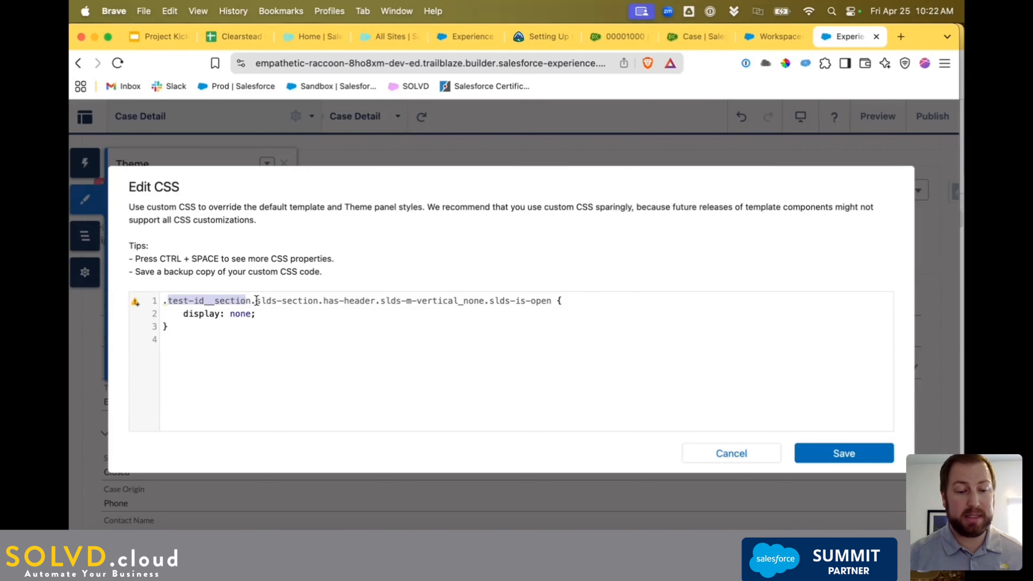
{"action": "left_click", "coordinate": [256, 300]}
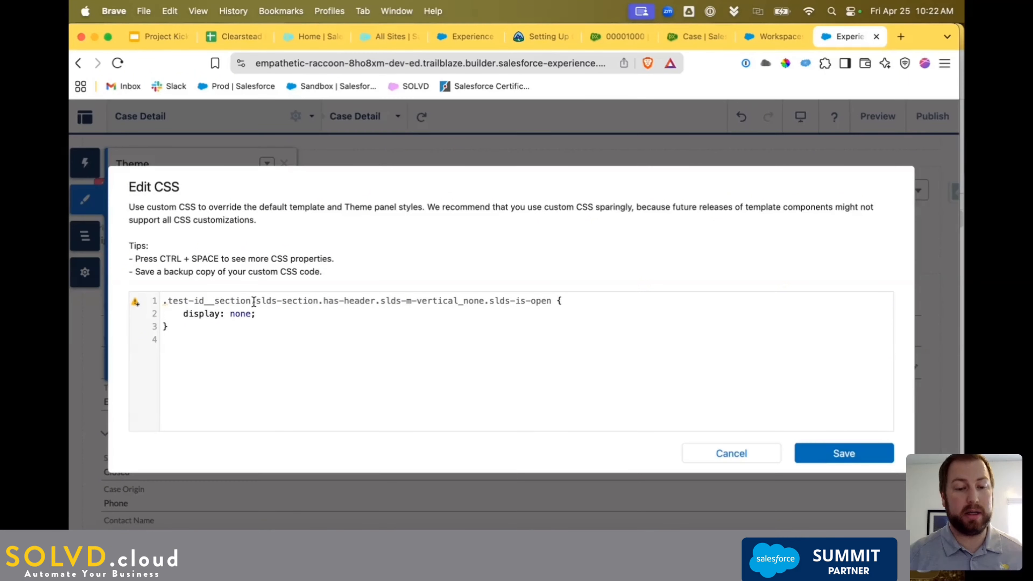
{"action": "left_click", "coordinate": [165, 300]}
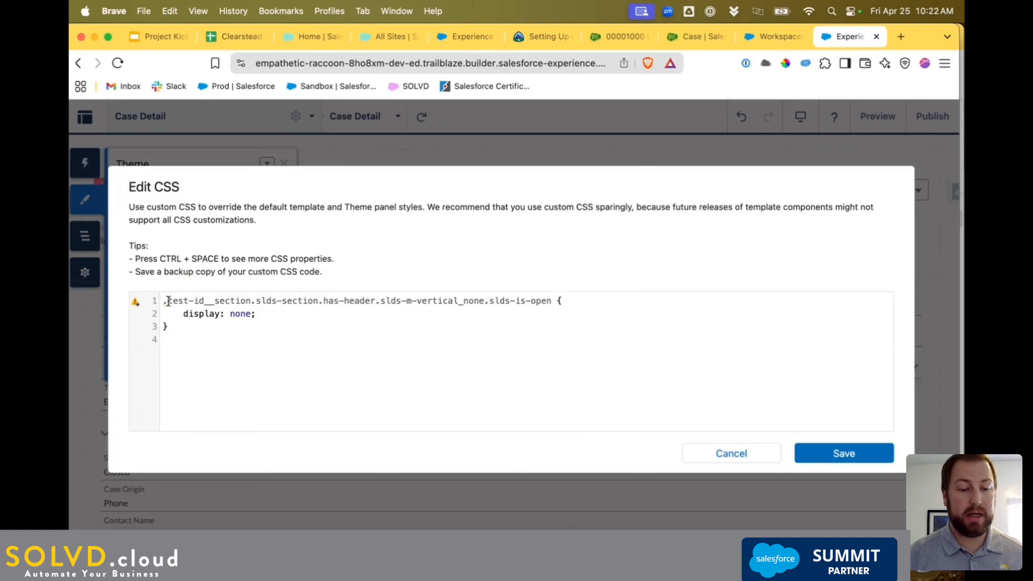
{"action": "left_click", "coordinate": [188, 301]}
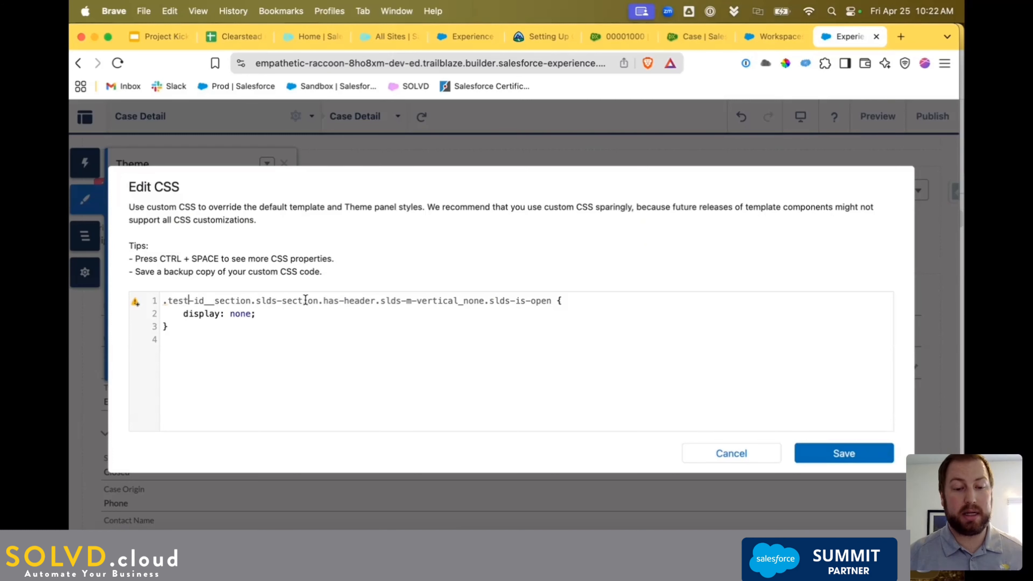
{"action": "left_click_drag", "start_coordinate": [325, 300], "coordinate": [321, 301]}
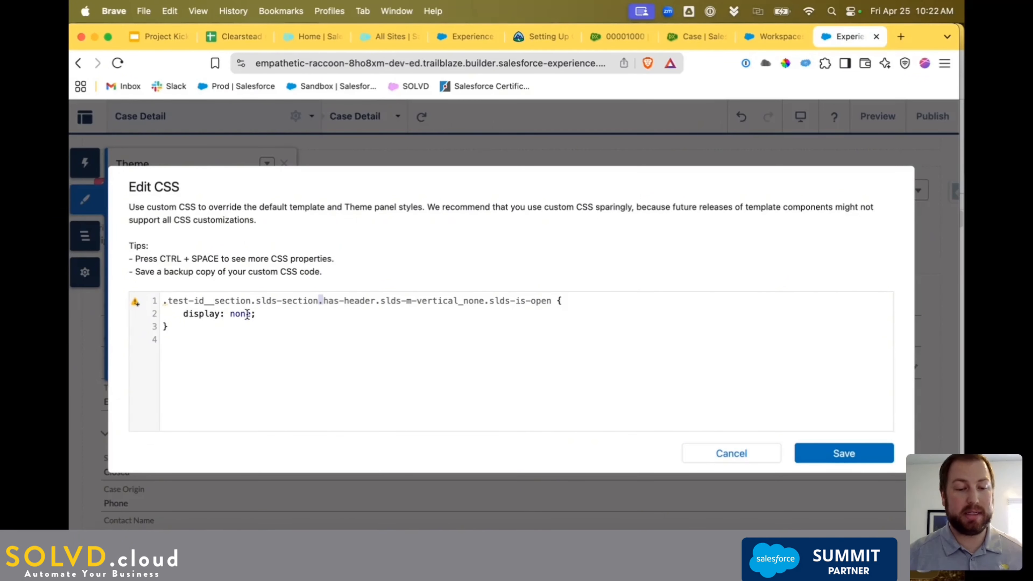
Step: Save the custom CSS, close the theme settings and preview the Case Detail page
{"action": "left_click", "coordinate": [832, 453]}
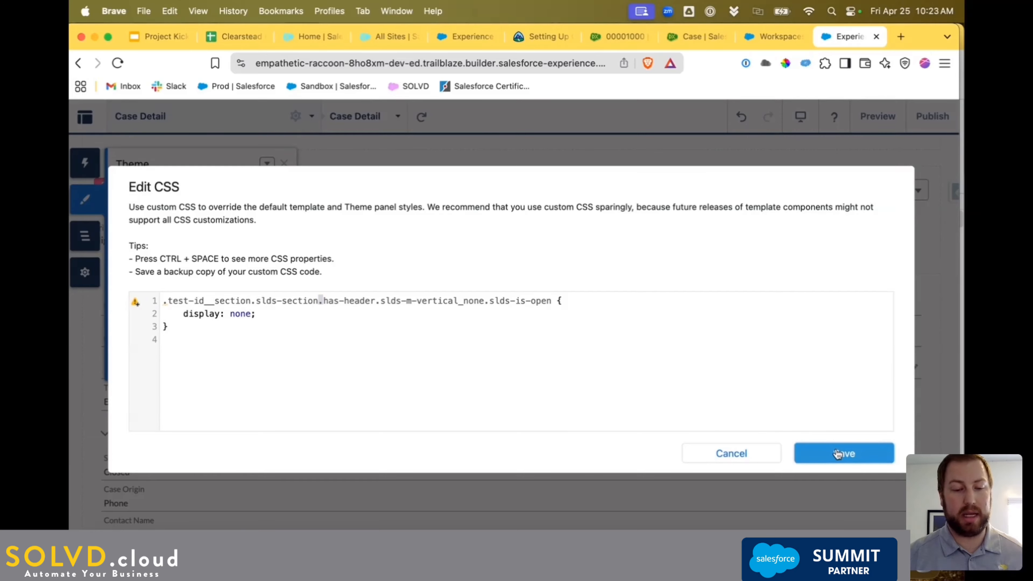
{"action": "left_click", "coordinate": [285, 165]}
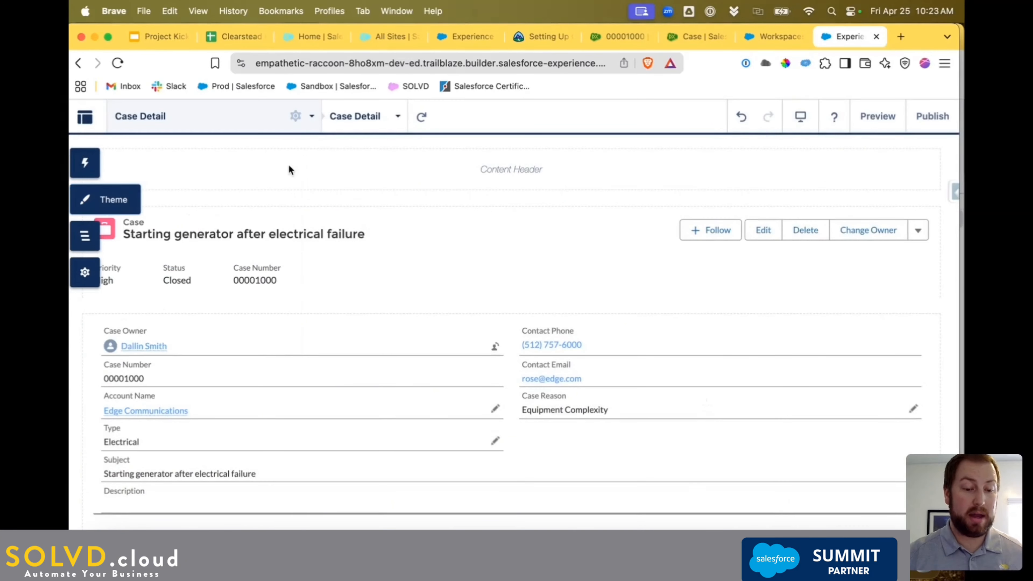
{"action": "left_click", "coordinate": [871, 119]}
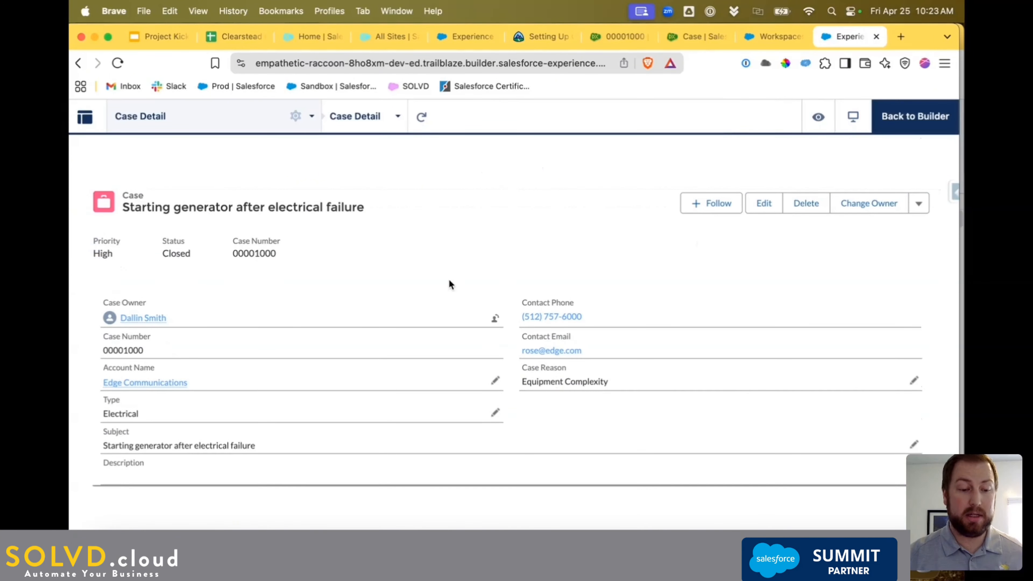